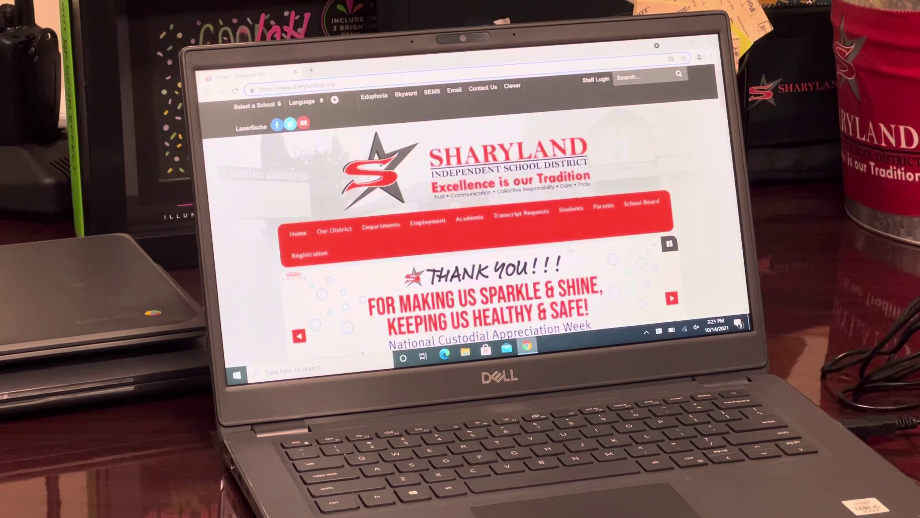
Open Eduphoria Online Testing in a new tab from Sharyland ISD's Academia resources
click(476, 221)
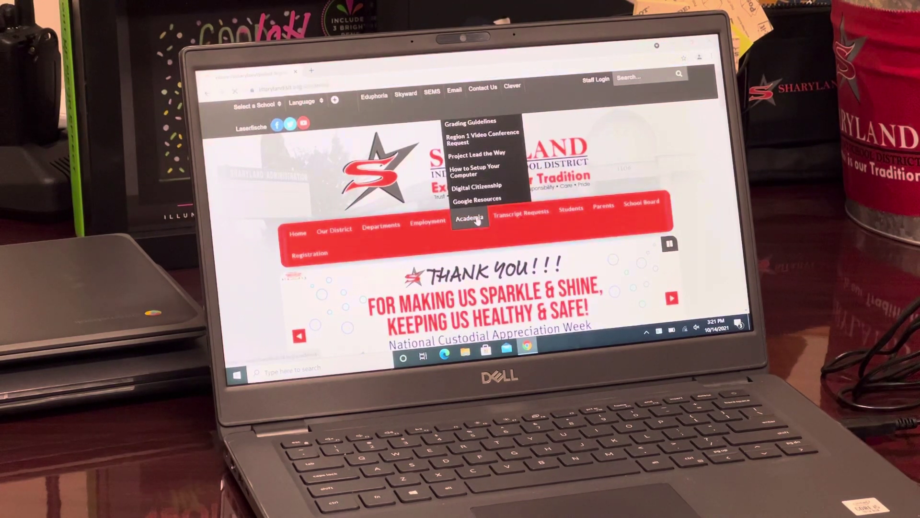
scroll(482, 223, down, 3)
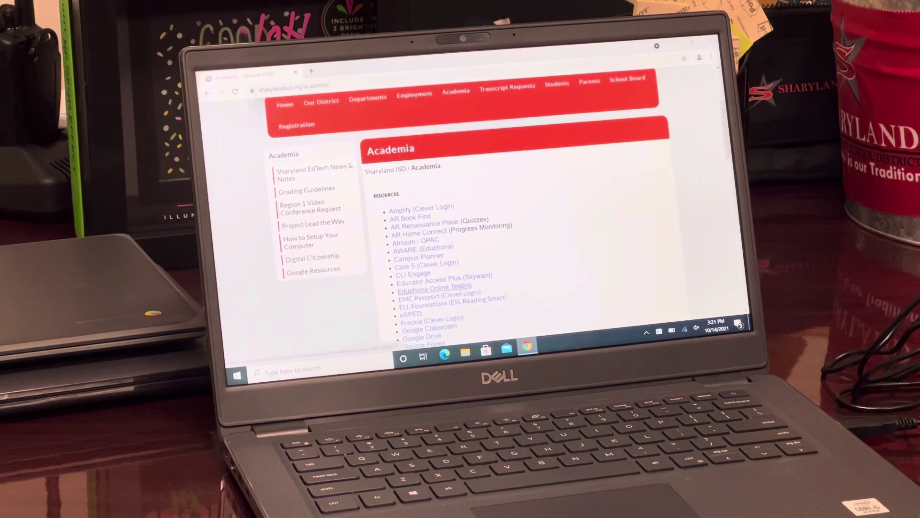
click(462, 289)
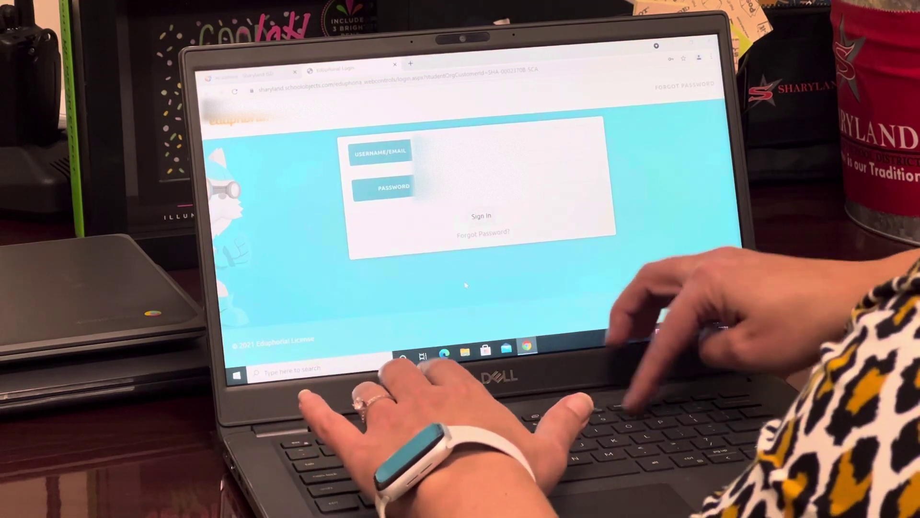
Submit the Eduphoria sign-in and open the Practice Math test
key(Return)
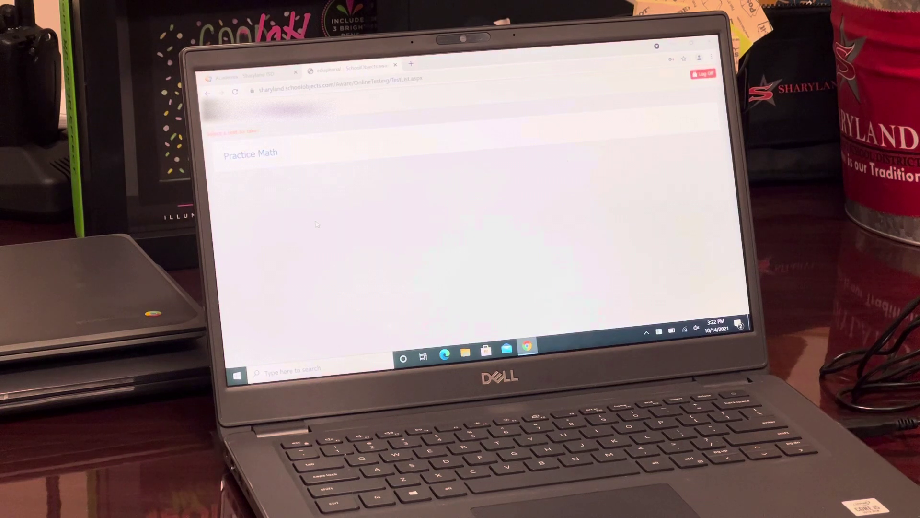
click(268, 157)
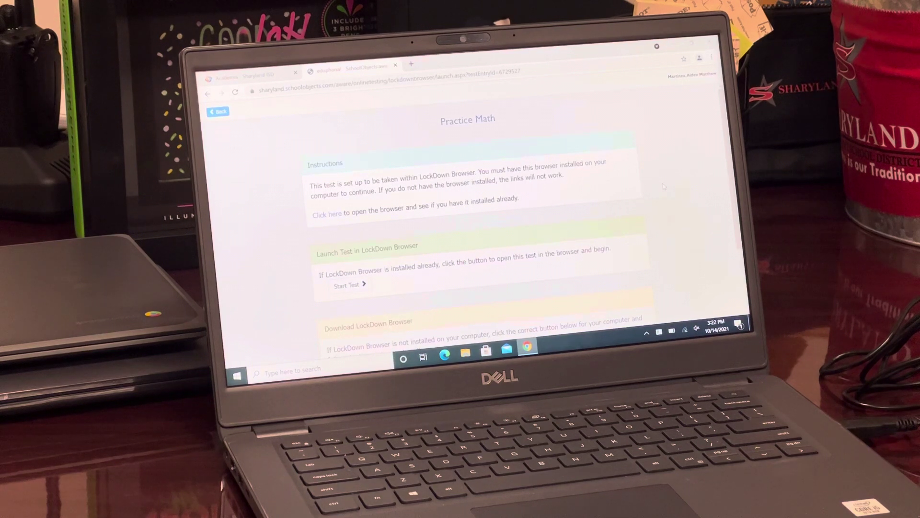
scroll(663, 187, down, 2)
scroll(663, 186, down, 1)
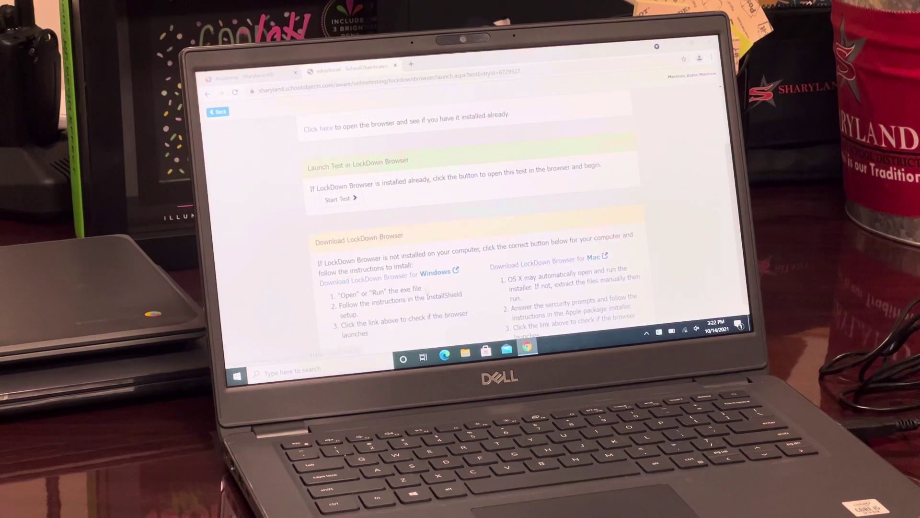
Download LockDown Browser for Windows from the Practice Math launch page
click(431, 276)
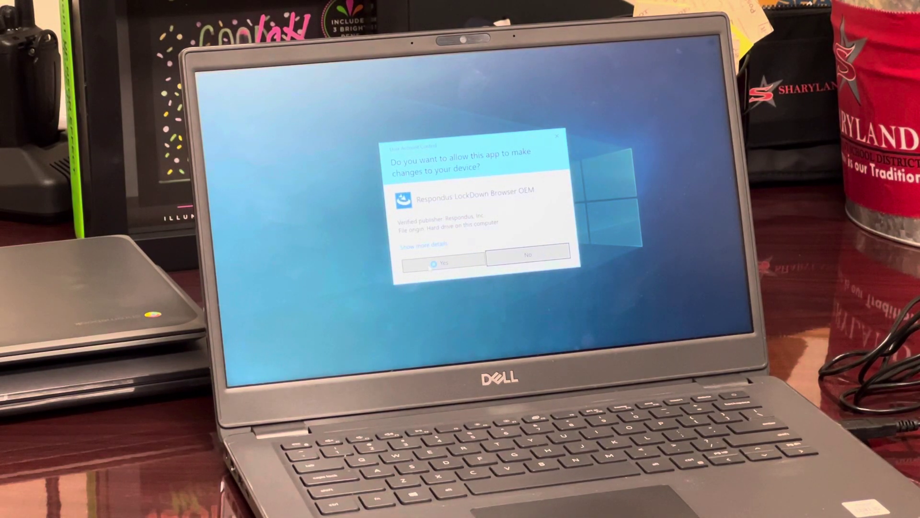
Allow the LockDown Browser installer to make changes to the computer
click(433, 263)
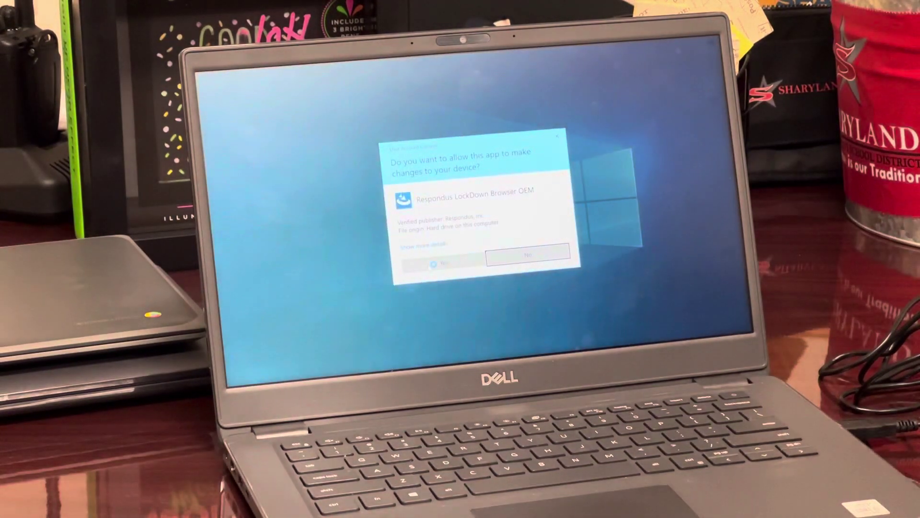
Install Respondus LockDown Browser OEM in English, dismissing the already-running message
click(434, 263)
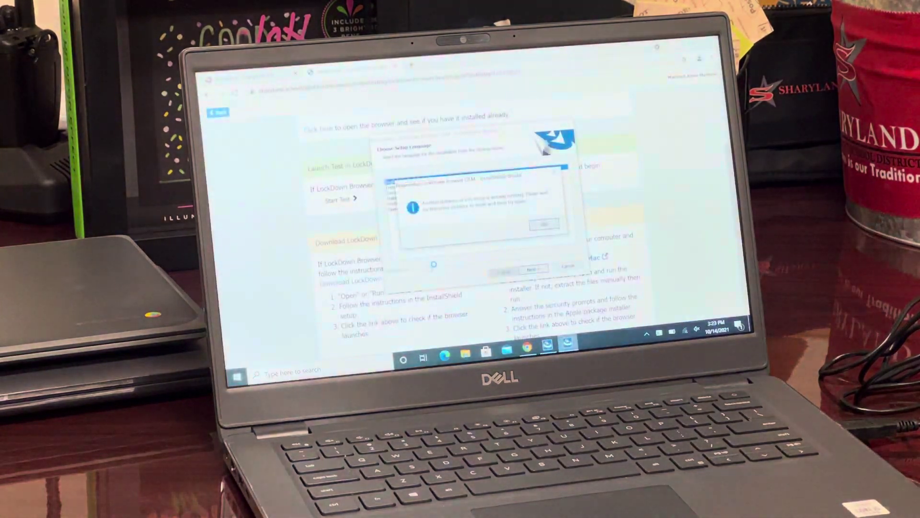
click(547, 224)
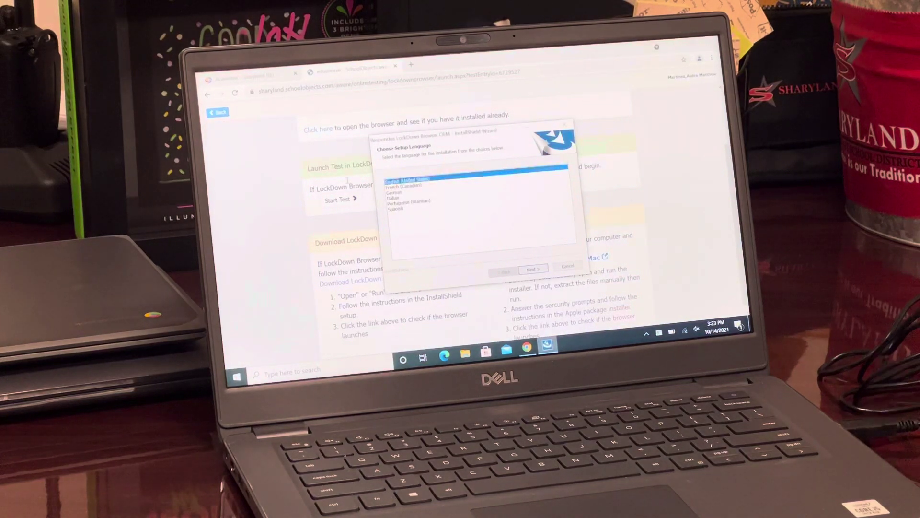
click(545, 268)
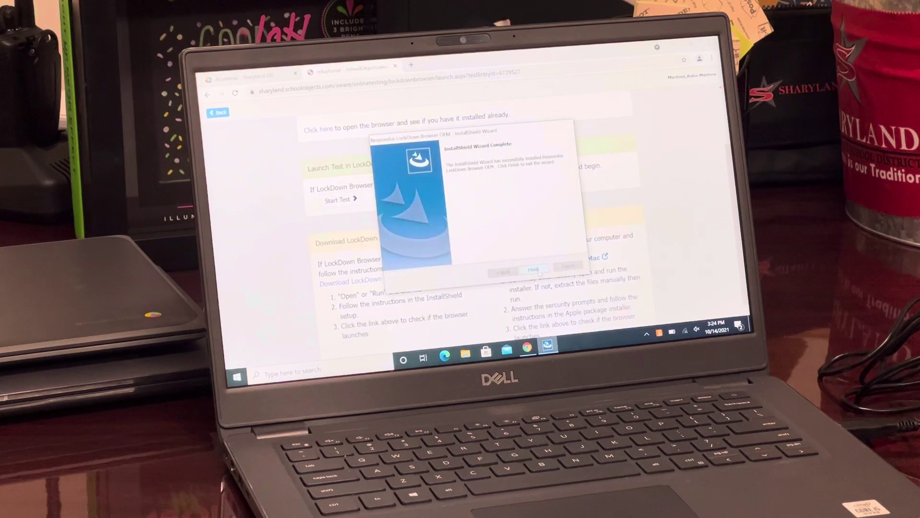
click(534, 269)
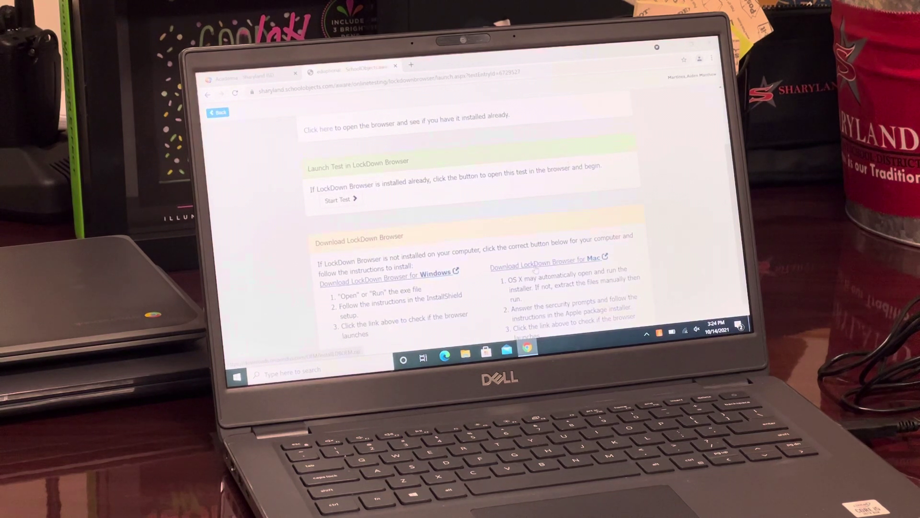
scroll(422, 208, up, 2)
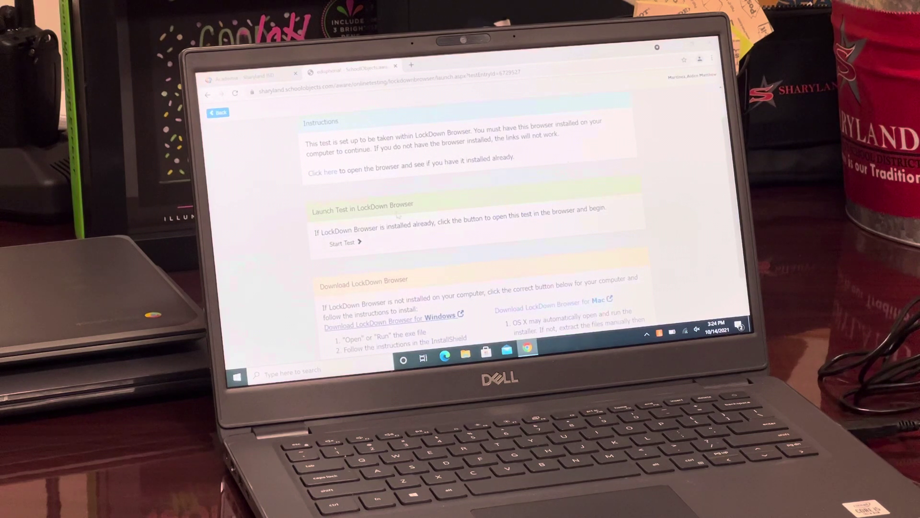
Start the Practice Math test, opening and allowing LockDown Browser OEM
click(350, 244)
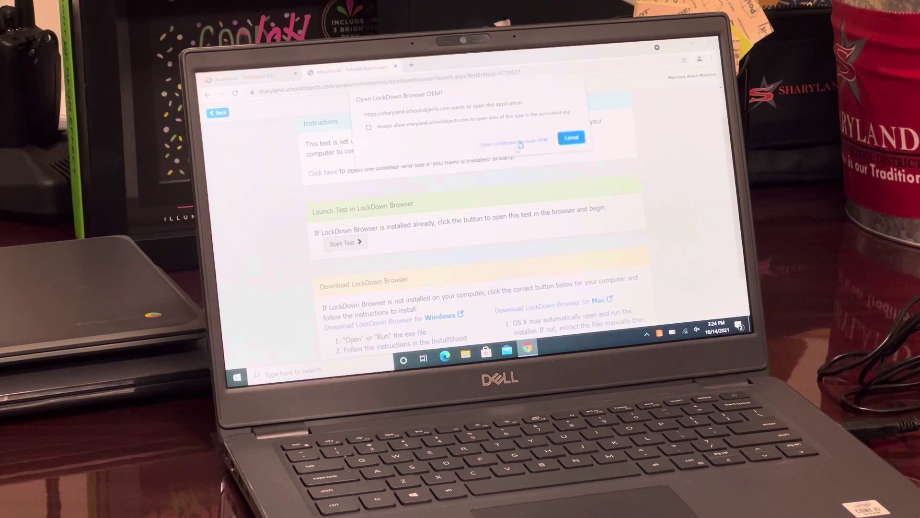
click(517, 145)
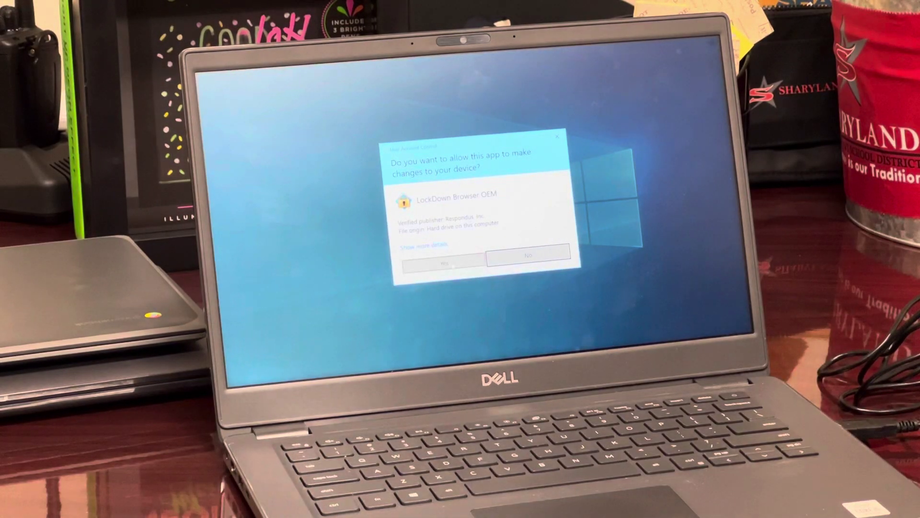
click(453, 263)
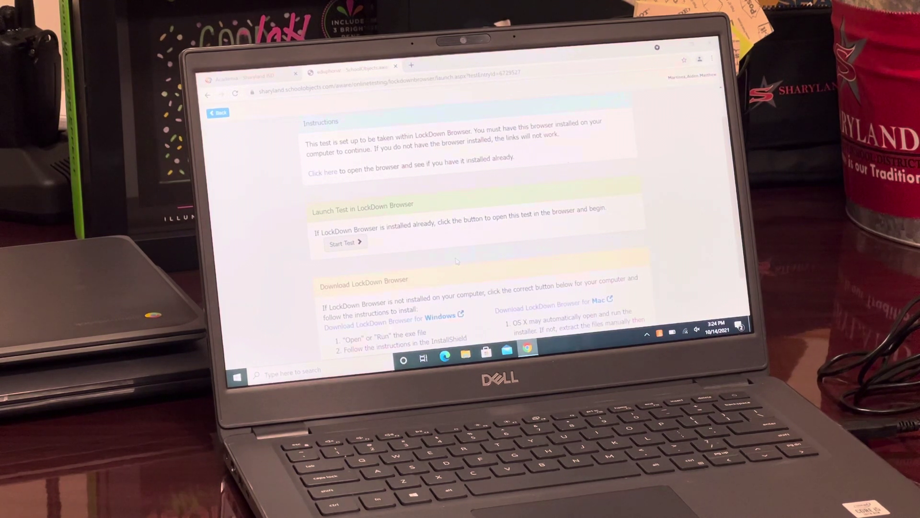
Start the Practice Math test in LockDown Browser and dismiss its notice
click(348, 245)
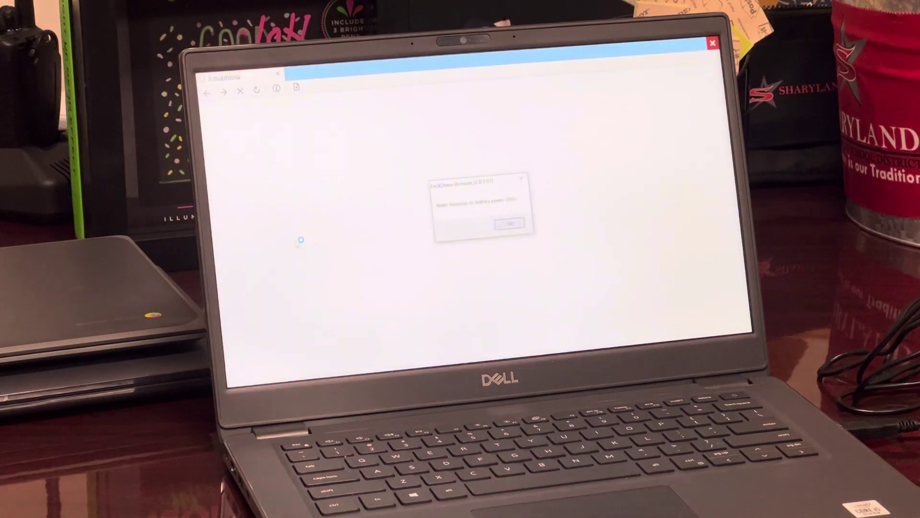
click(514, 226)
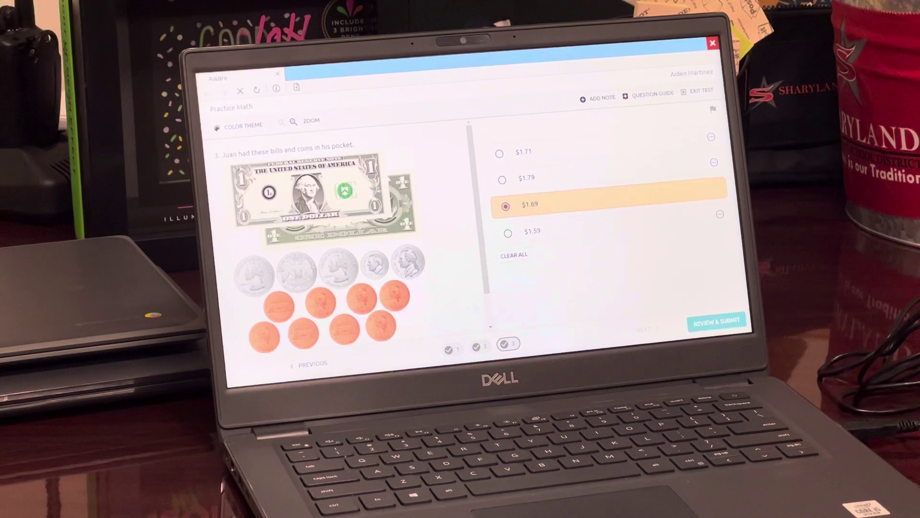
Go back to question 1 and change its answer from 40 to 42
click(450, 350)
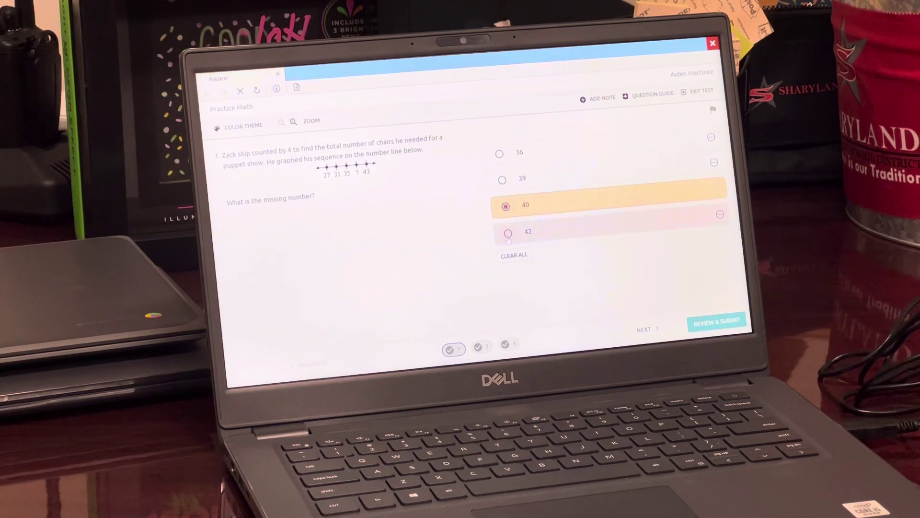
click(509, 238)
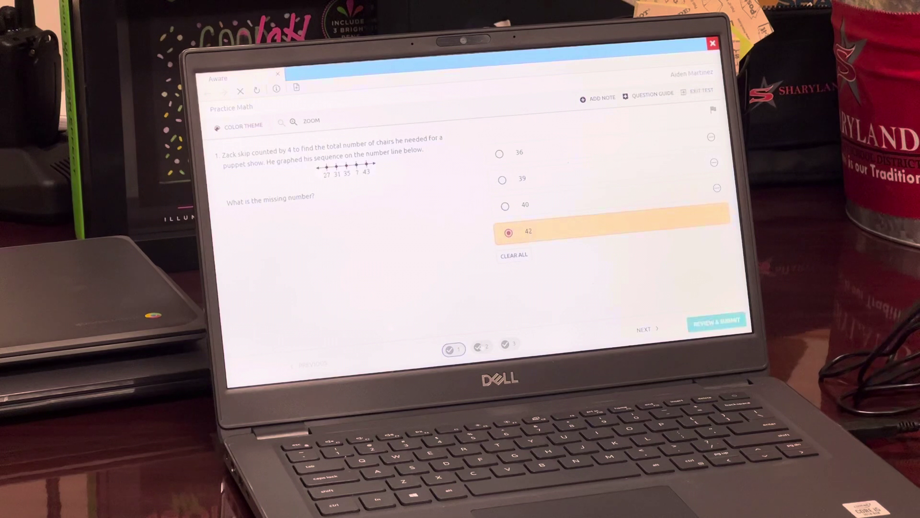